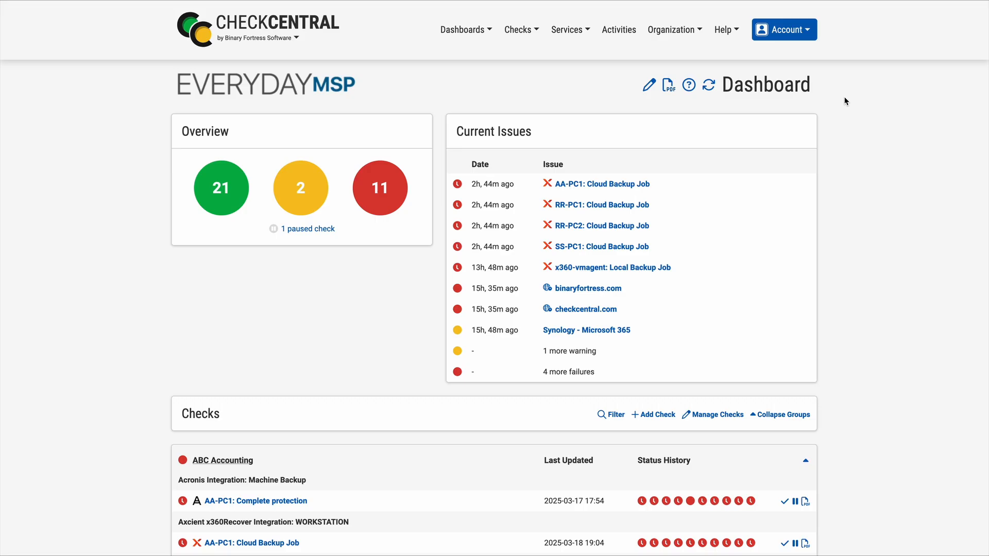
- Start a new direct integration for NinjaOne RMM Backup
click(588, 30)
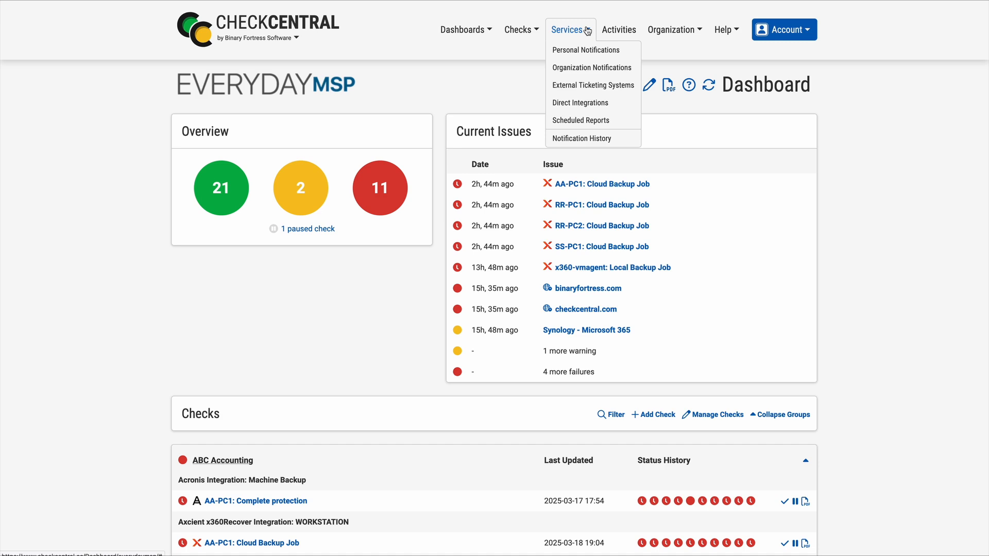
click(603, 106)
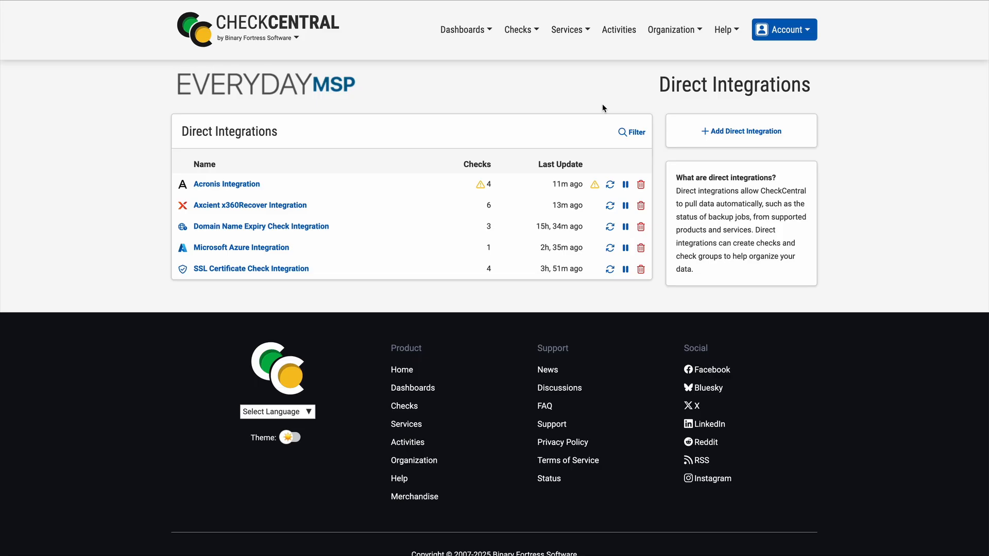
click(766, 135)
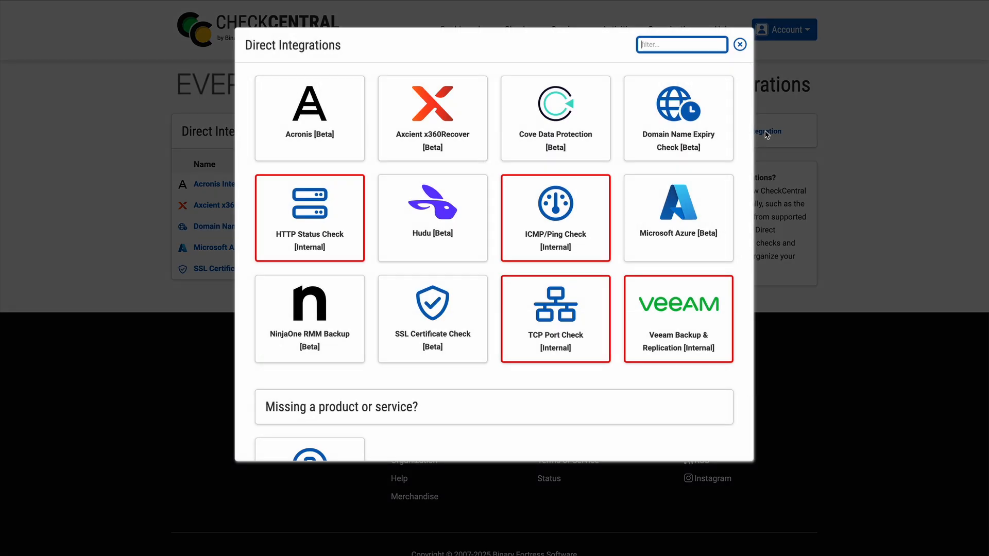
click(332, 335)
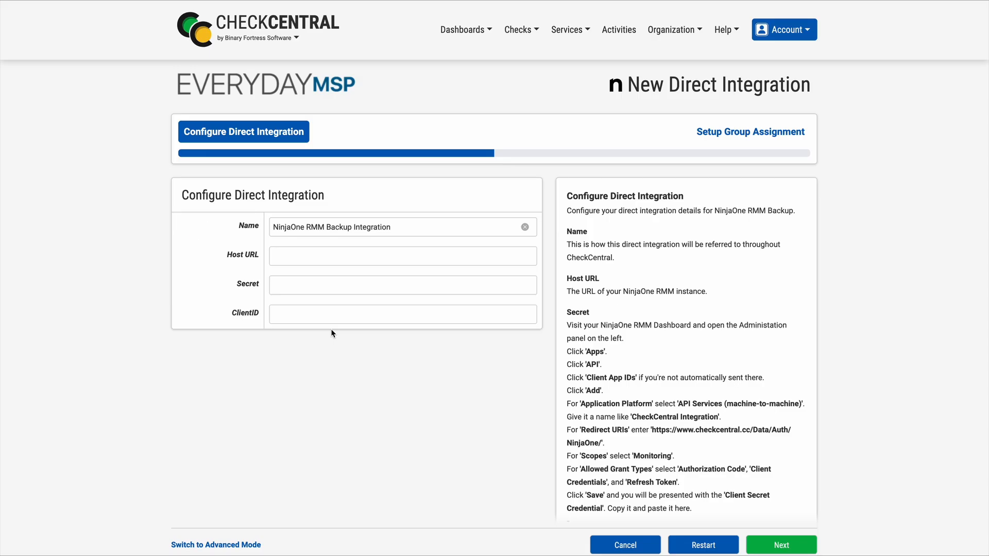
click(346, 257)
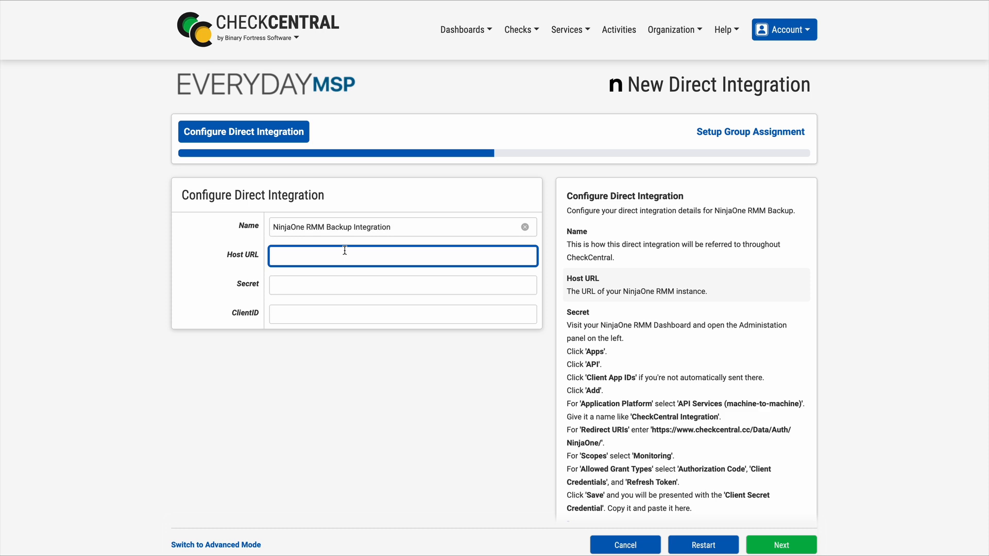
text(https://app.ninjarmm.com)
click(456, 286)
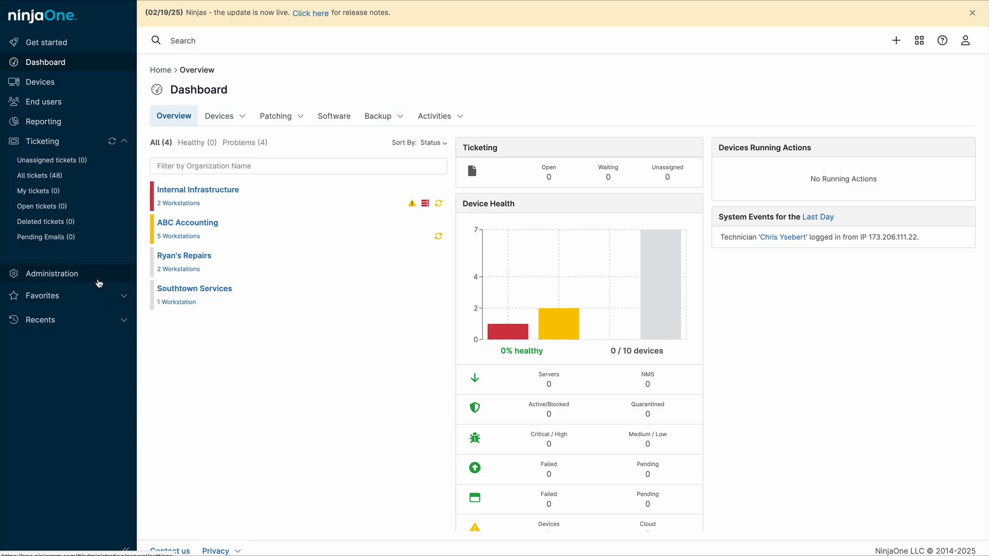
- Switch to NinjaOne and add a client app under the API administration settings with the platform API Services (machine-to-machine)
click(99, 281)
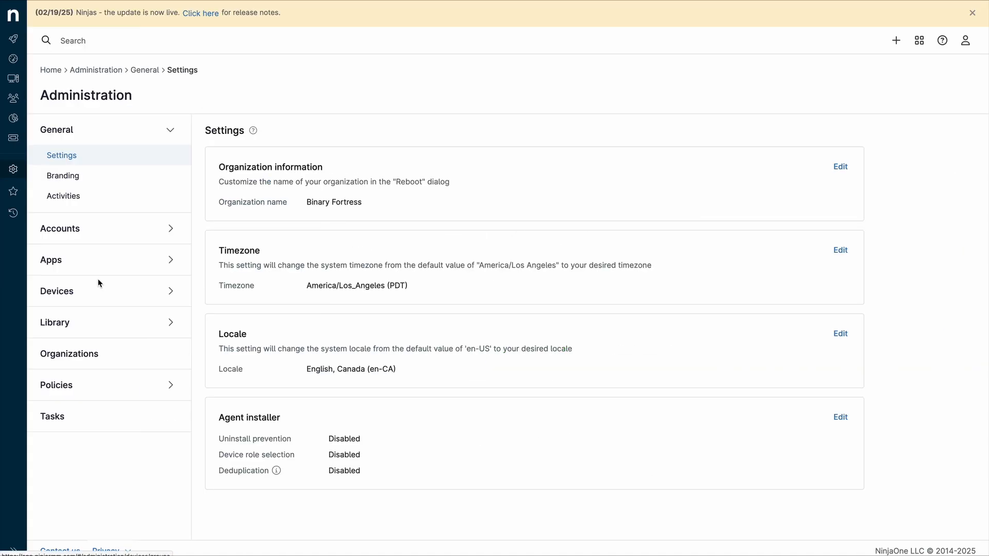
click(123, 260)
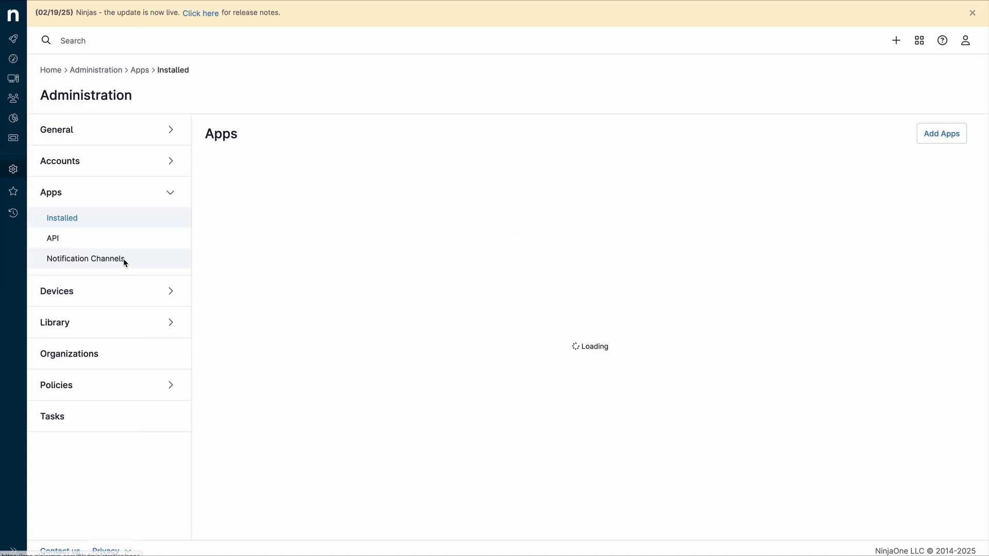
click(57, 242)
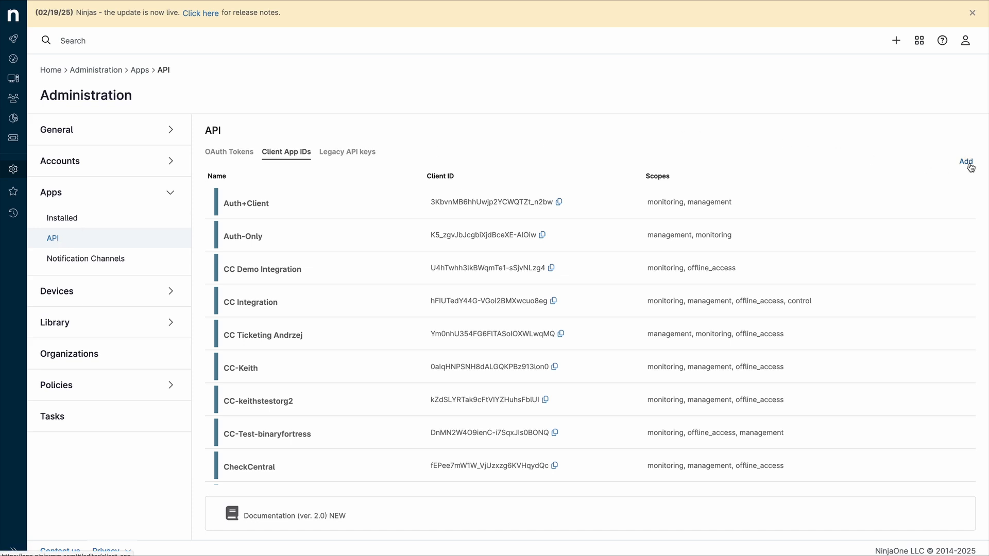
click(966, 162)
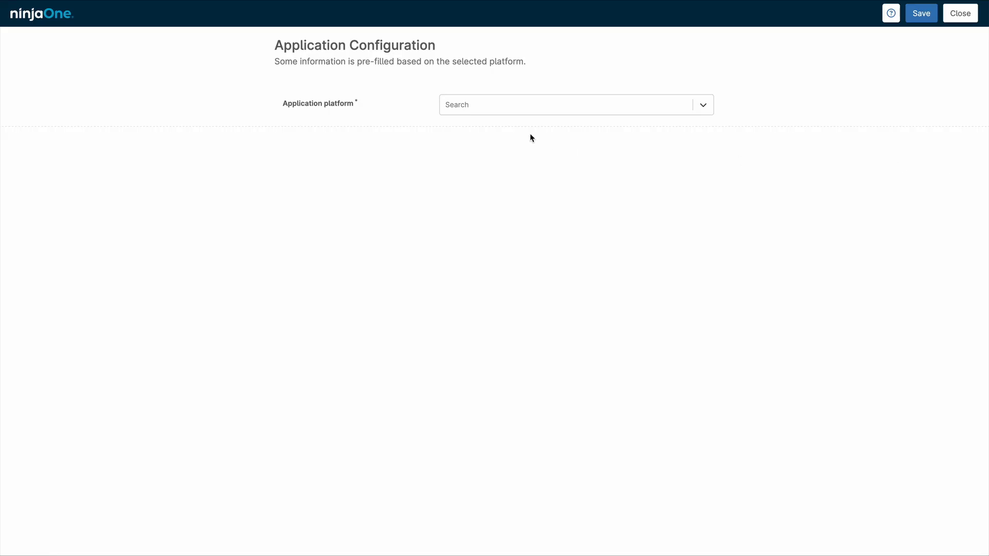
click(708, 112)
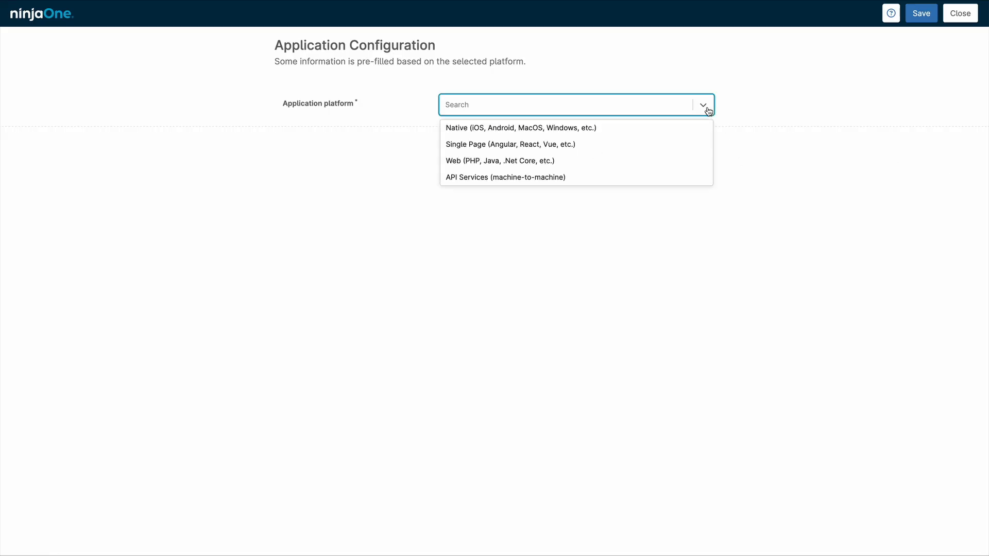
click(512, 178)
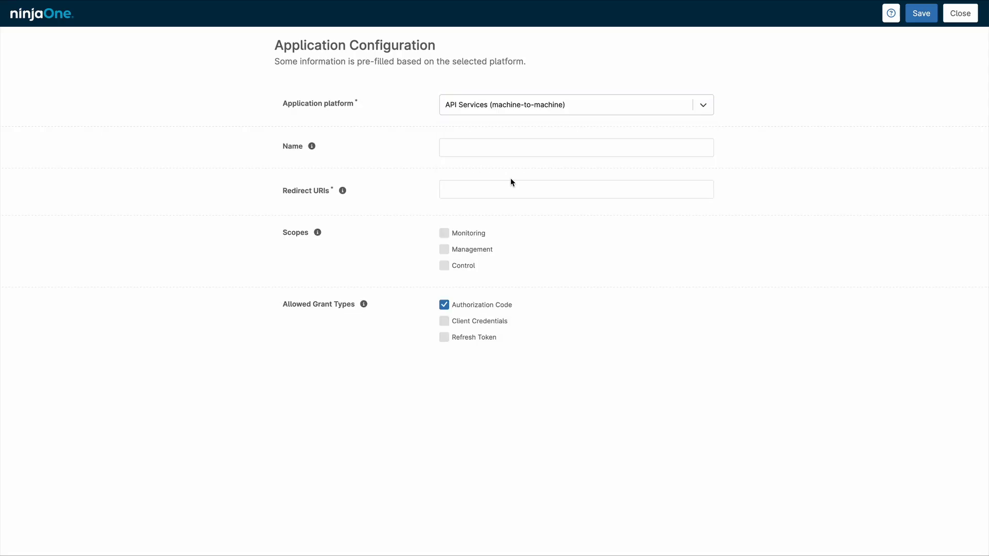
click(485, 148)
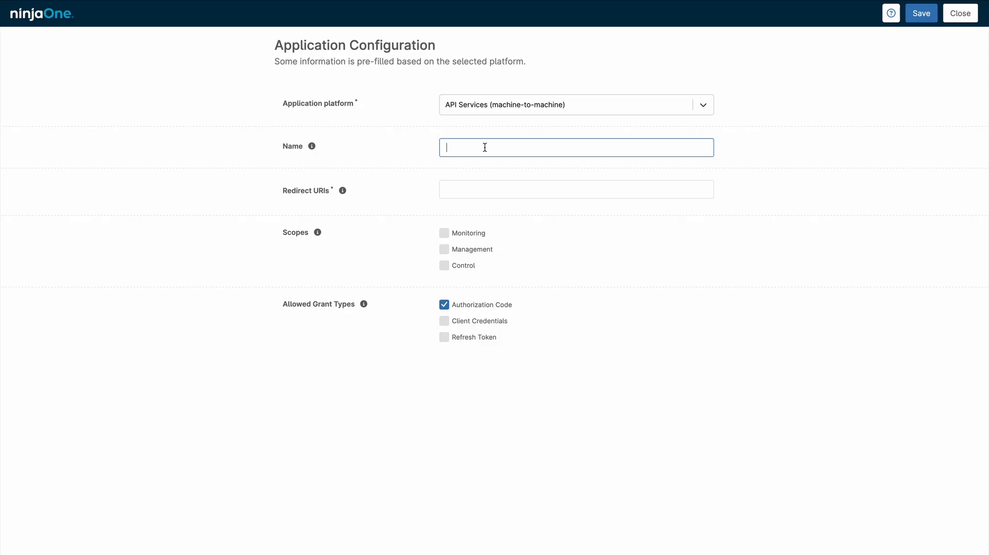
text(CheckCentral Demo Integration)
key(Tab)
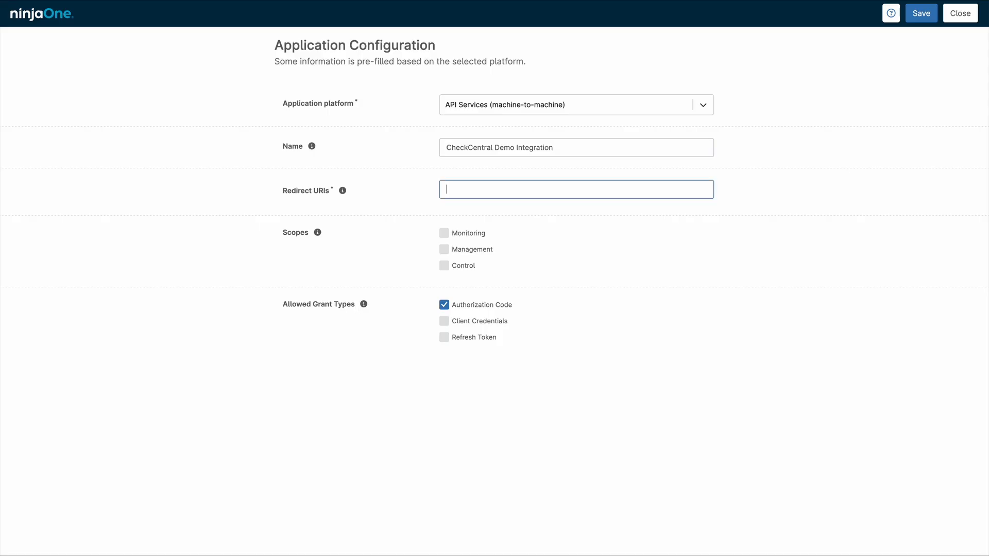
text(https://www.checkcentral.cc/Data/Auth/NinjaOne/)
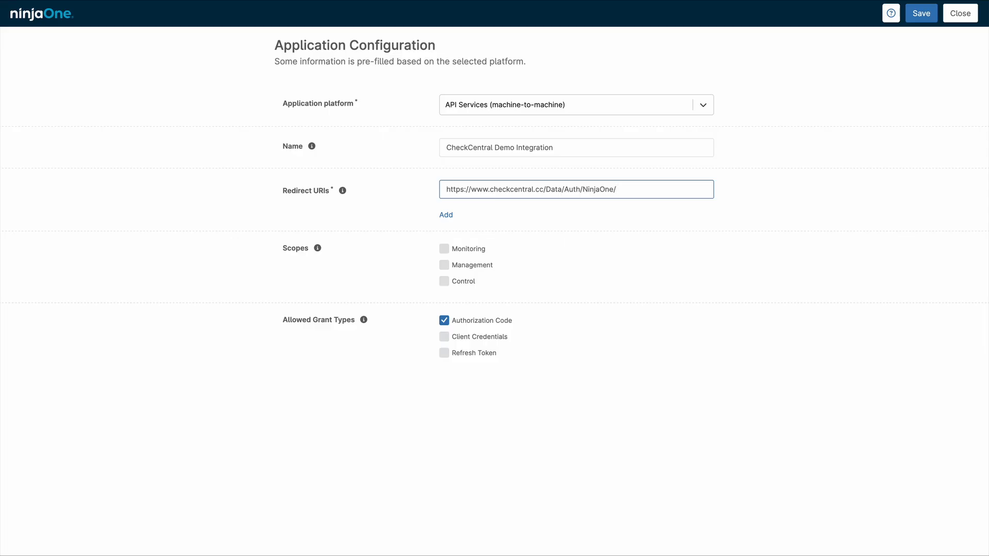
- Enable the Monitoring scope and the Client Credentials and Refresh Token grant types, and save the application
click(445, 249)
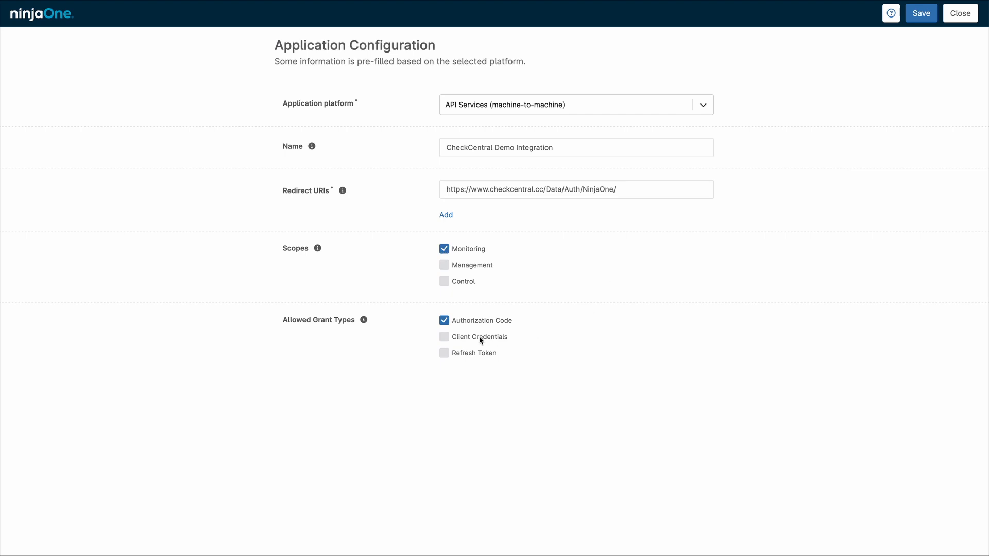
click(444, 338)
click(444, 353)
click(933, 16)
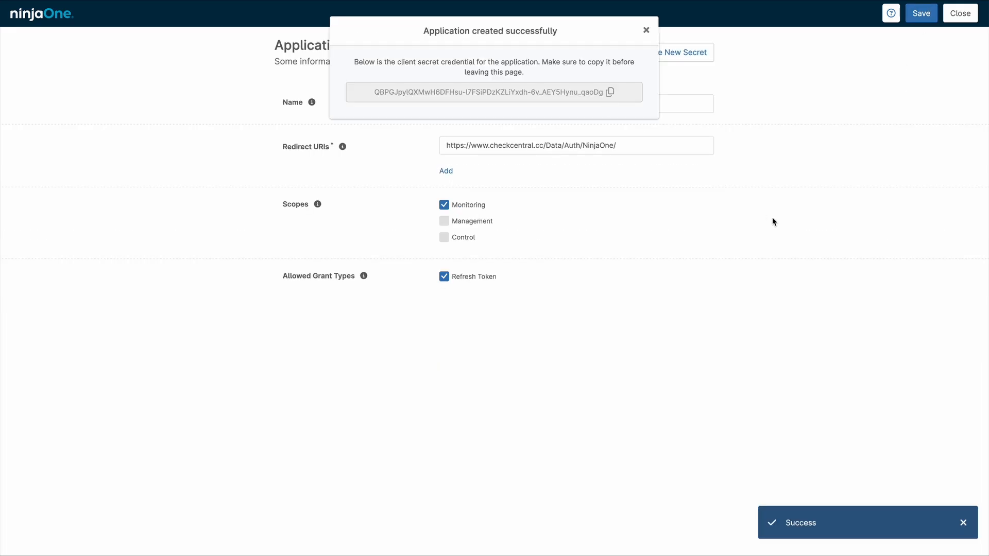
- Copy the application's generated client secret and close the application configuration
click(611, 94)
click(648, 31)
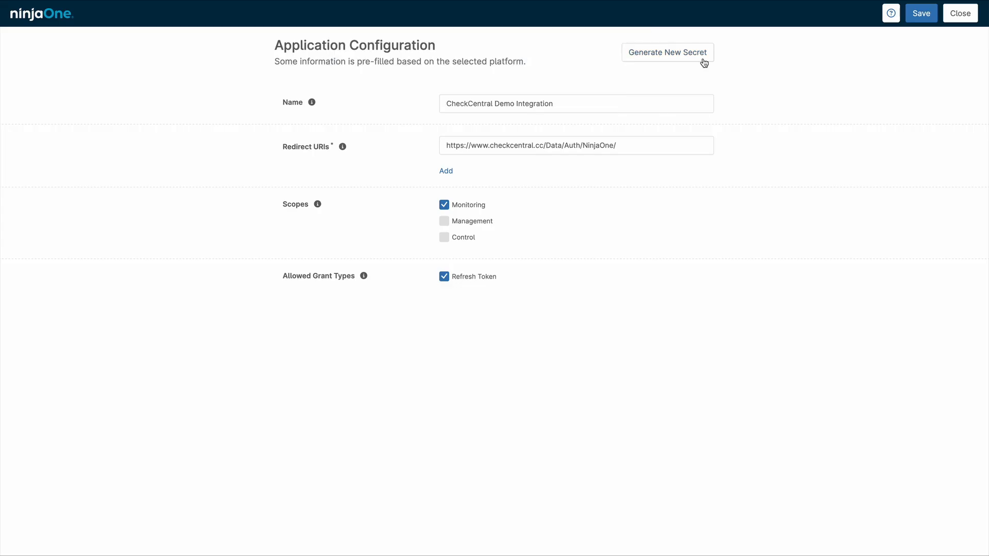
click(961, 14)
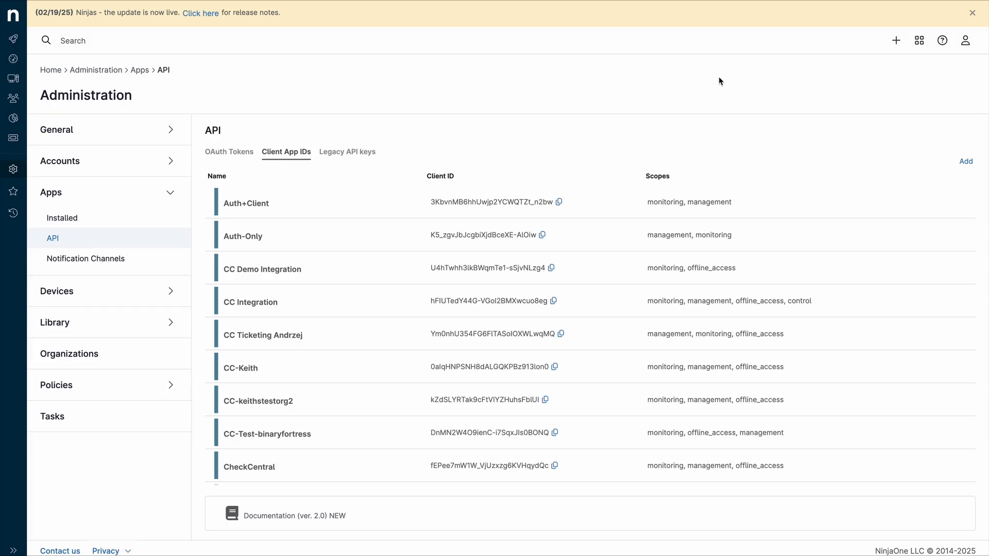
- Copy the client ID of the CheckCentral Demo Integration app from the client app list
scroll(636, 287, down, 3)
scroll(637, 287, down, 2)
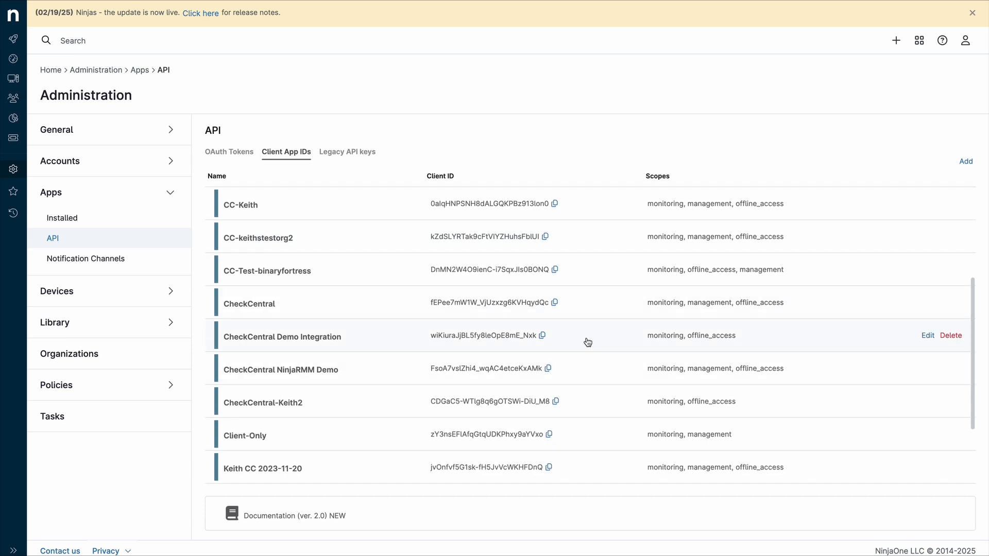
click(542, 336)
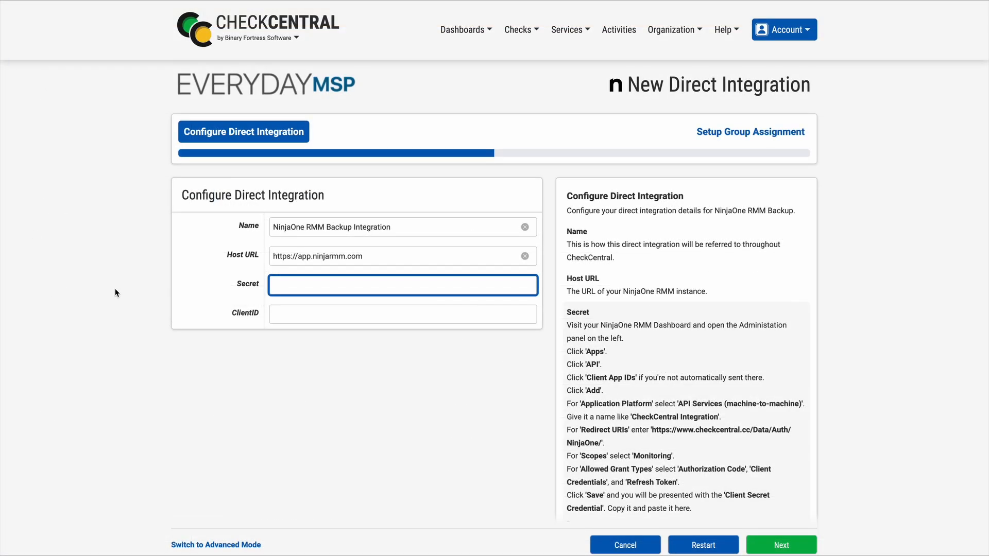
- Switch back to CheckCentral, paste the client secret and the client ID into the integration, and continue to group assignment
key(ctrl+v)
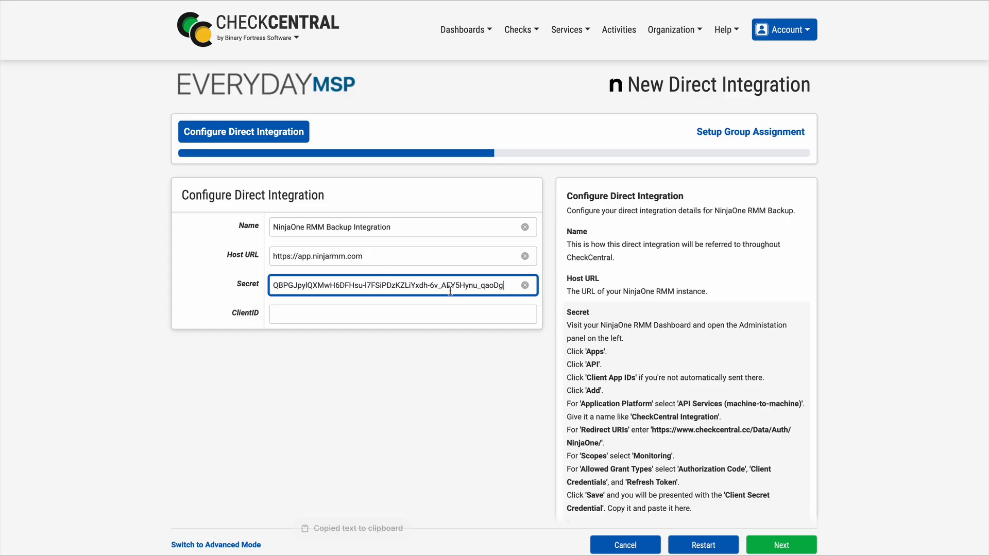
click(471, 315)
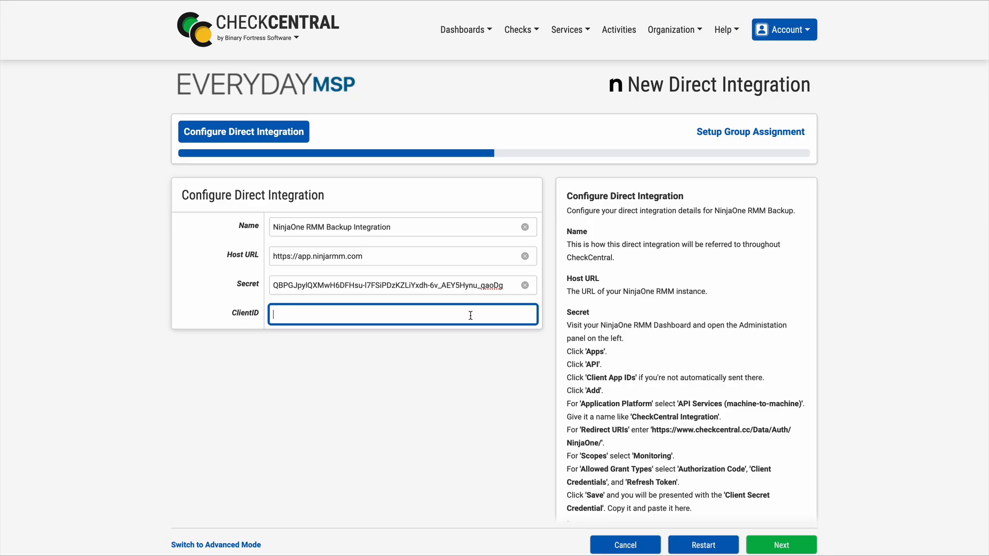
key(ctrl+v)
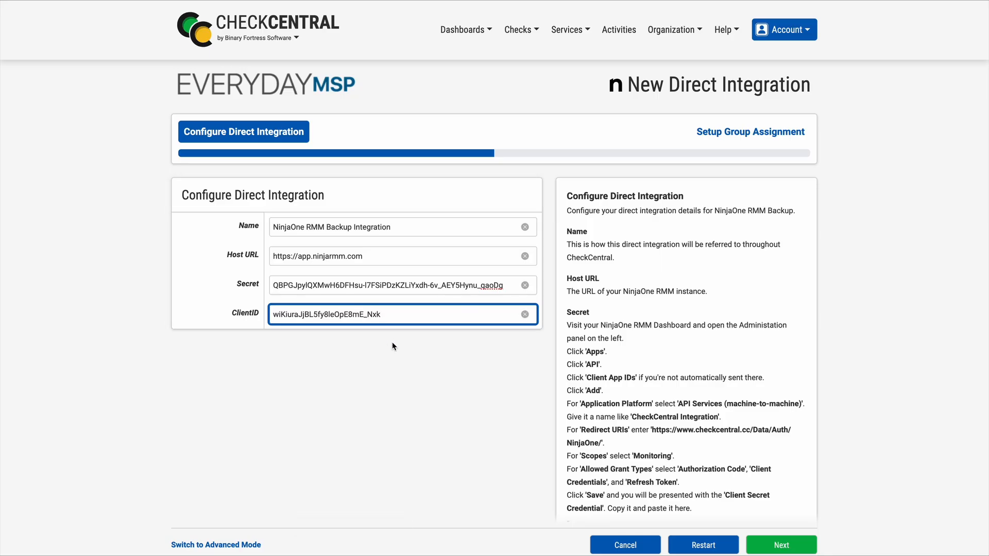
click(391, 342)
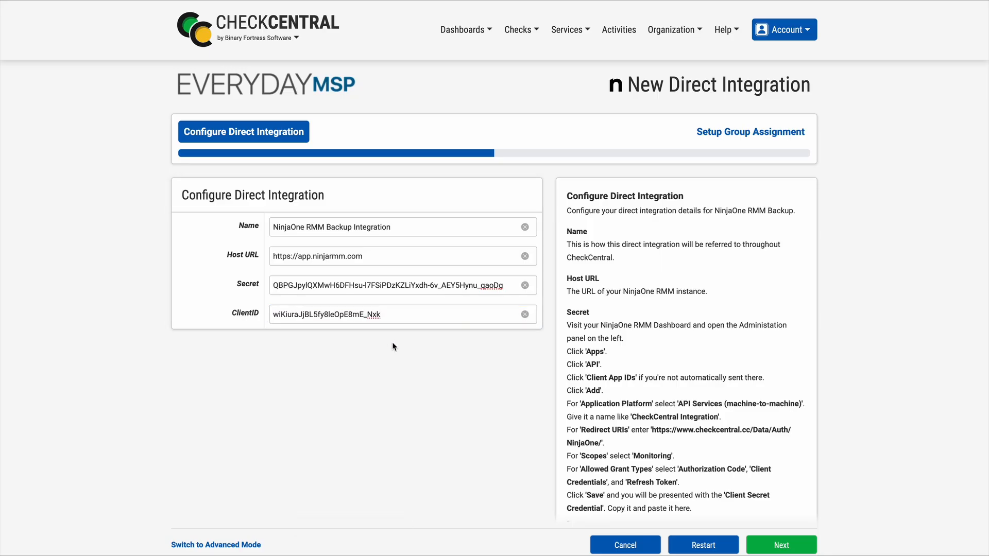
click(804, 549)
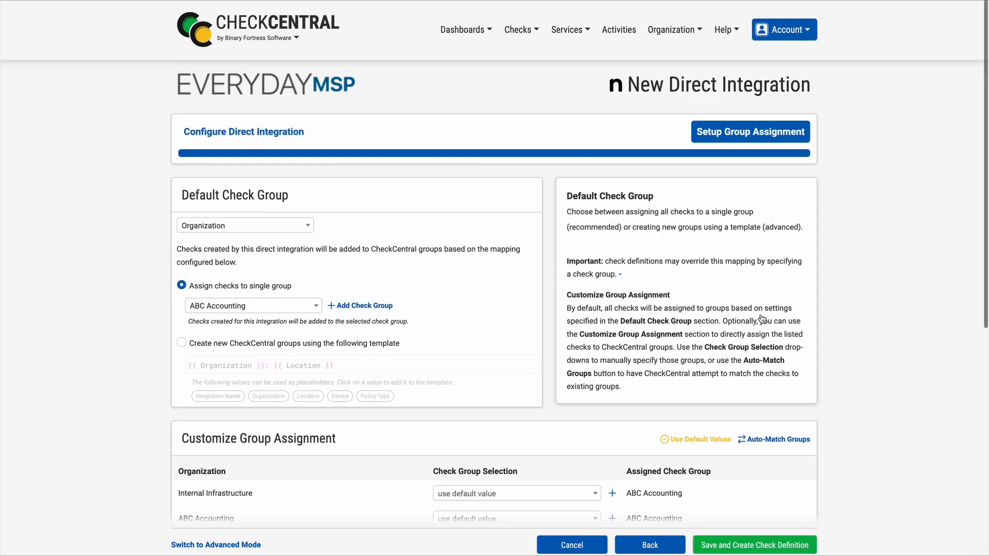
- Have new check groups created from the template {{ Organization }}, and save the integration to begin its check definition
scroll(141, 325, down, 1)
scroll(141, 328, down, 2)
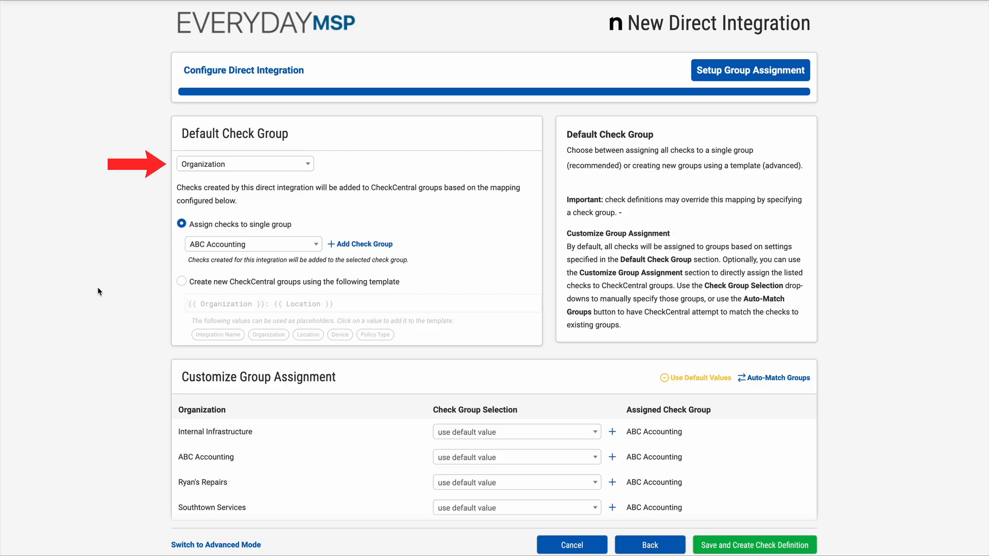
click(180, 283)
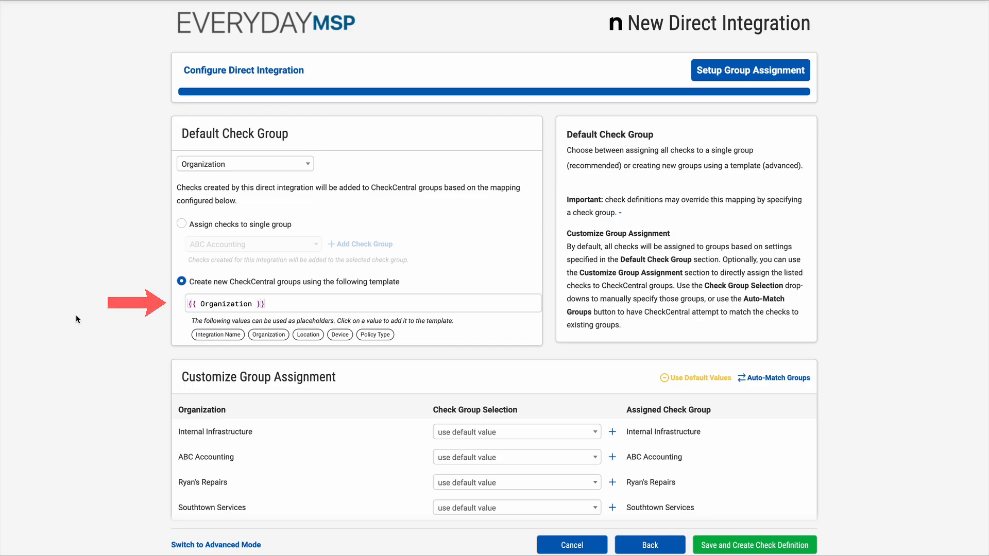
scroll(76, 316, down, 2)
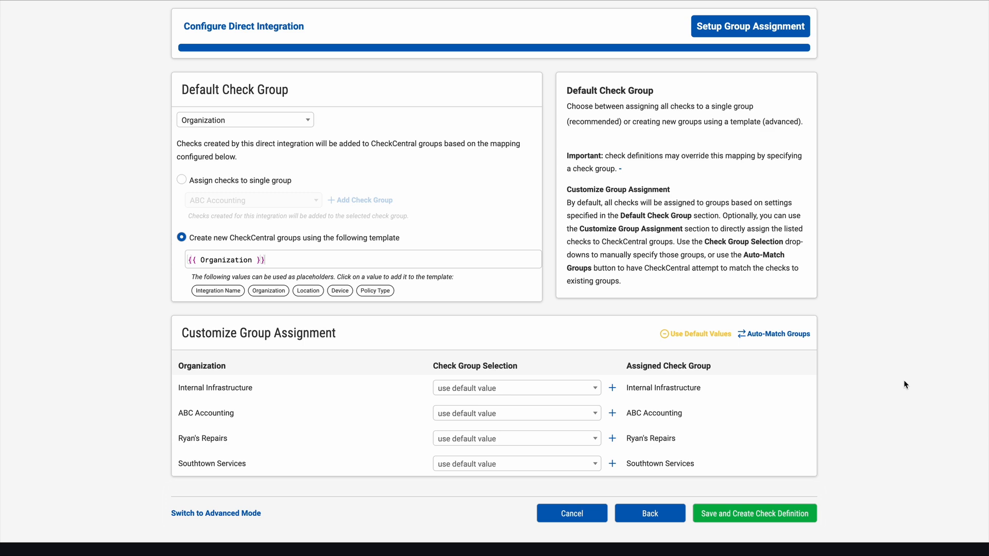
click(777, 514)
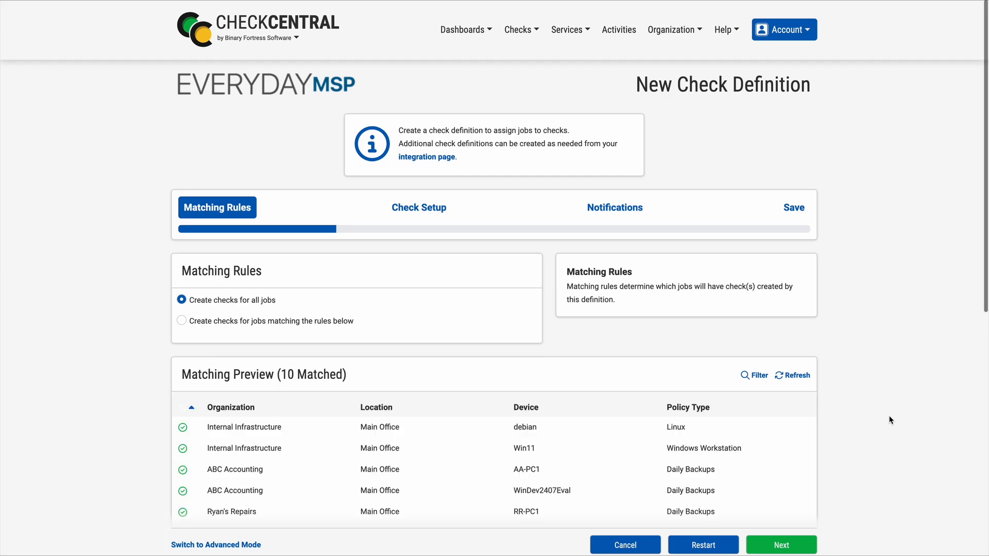
- Keep the matching rule that creates checks for all jobs and continue to the check setup
scroll(889, 419, down, 2)
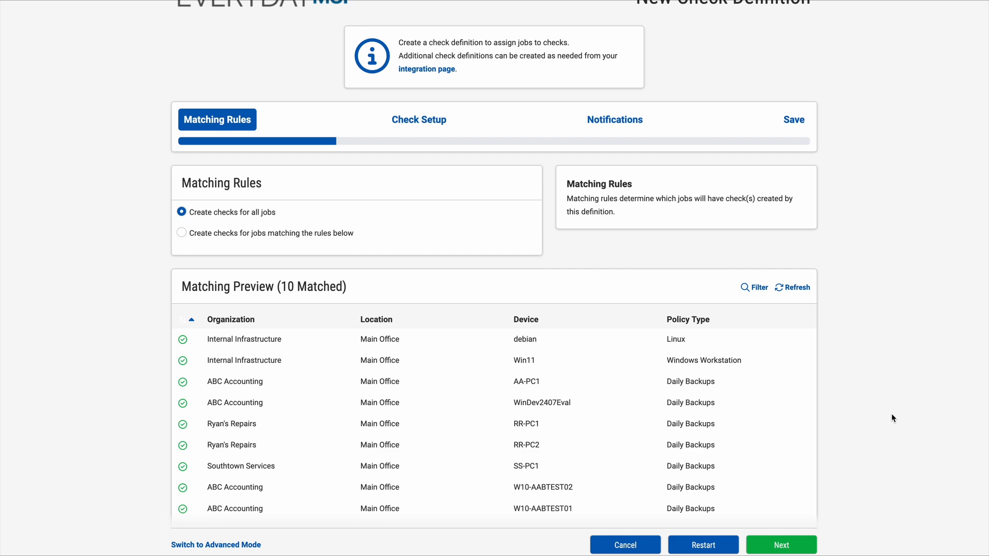
click(811, 539)
scroll(947, 407, up, 2)
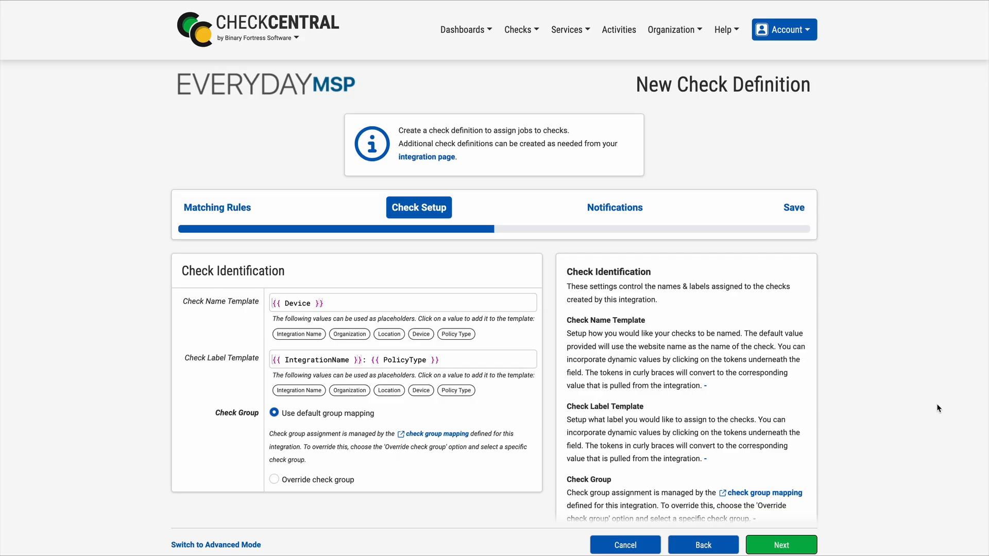
- Keep the default check name, label and group mapping, then accept the notification settings with personal Email enabled and continue to the save stage
click(782, 545)
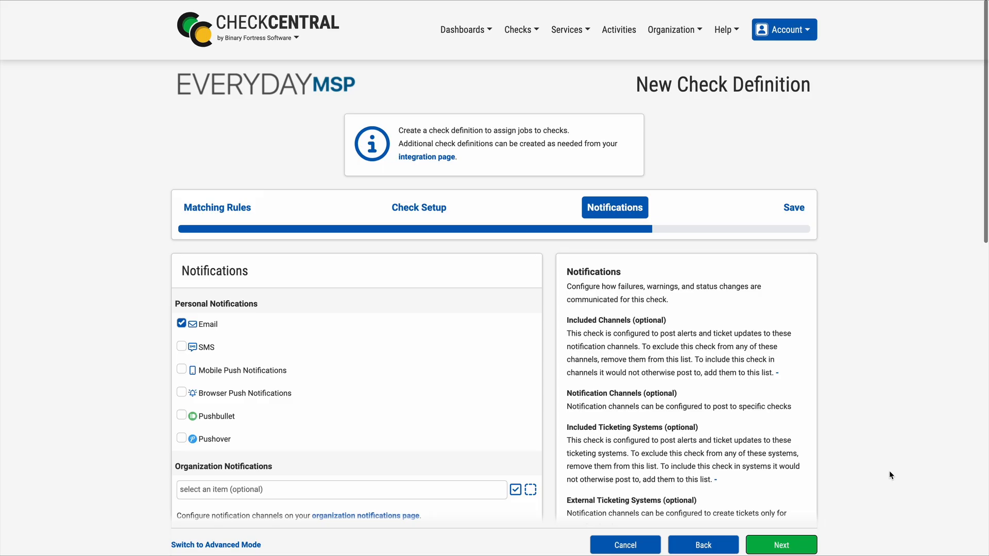
scroll(889, 471, down, 2)
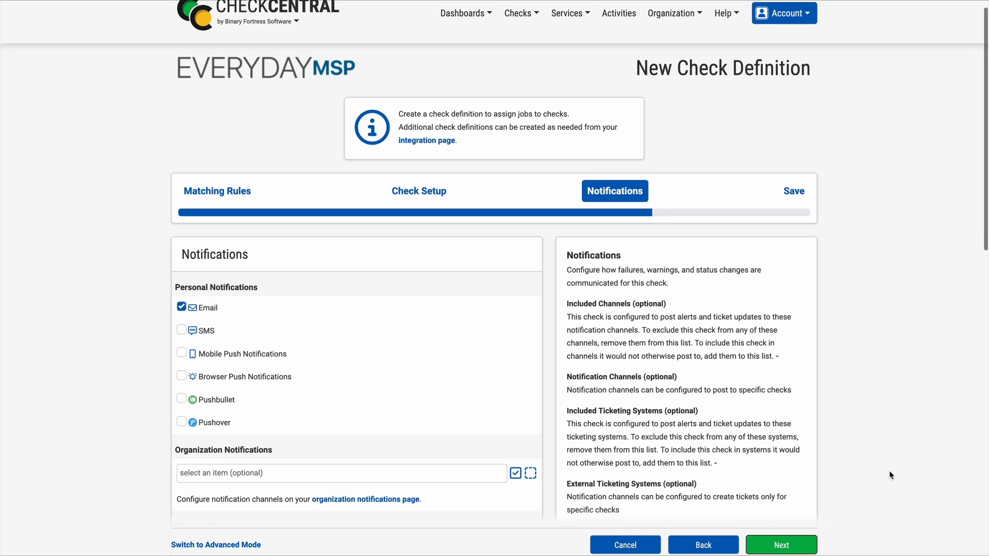
scroll(889, 471, down, 2)
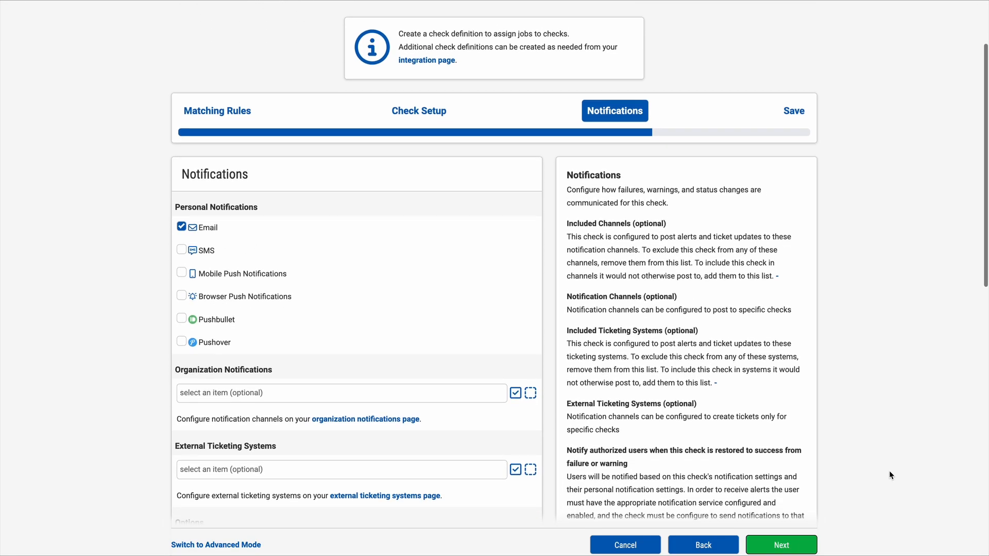
scroll(889, 473, down, 3)
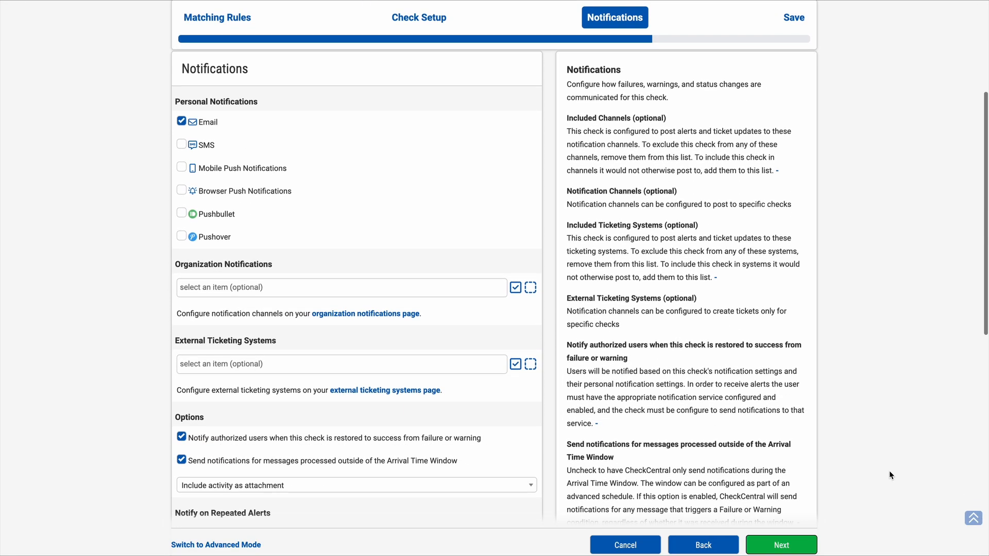
scroll(890, 471, down, 1)
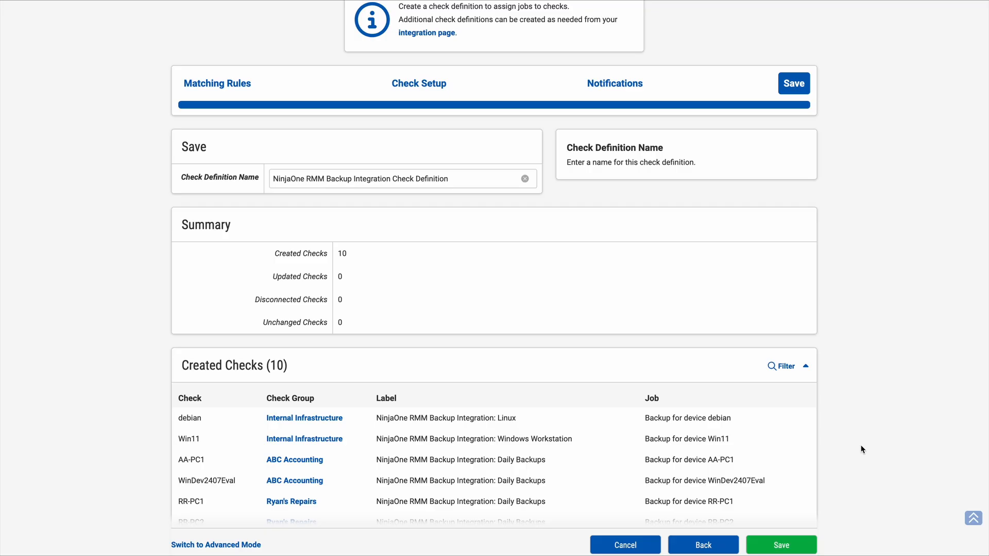
- Review the summary and the list of checks to create, then save the NinjaOne RMM Backup Integration Check Definition
scroll(870, 421, down, 2)
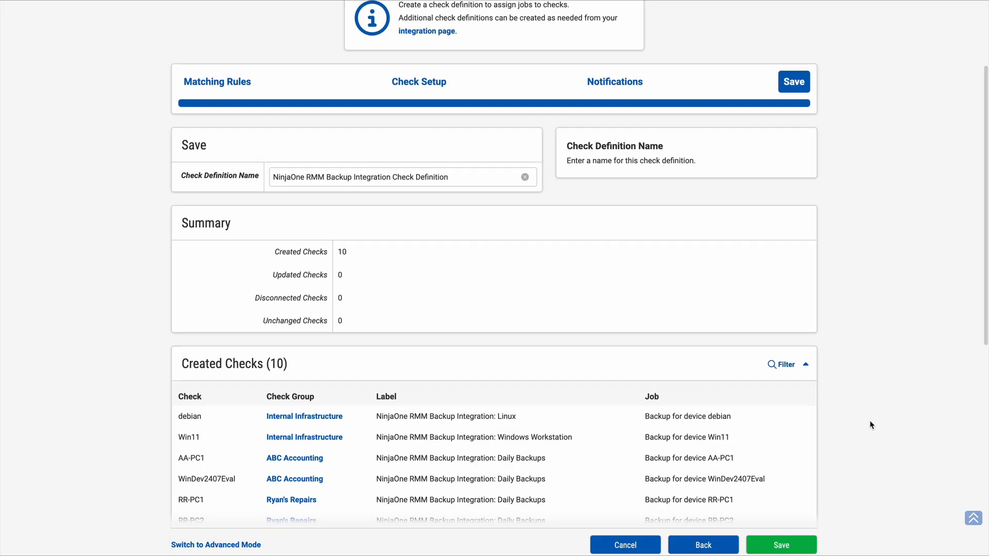
scroll(870, 422, down, 3)
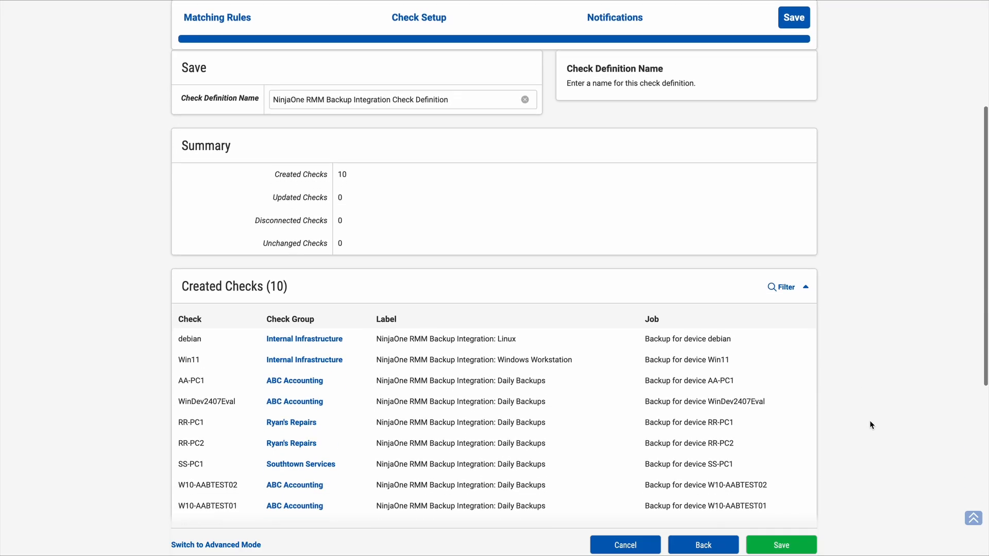
scroll(869, 424, down, 1)
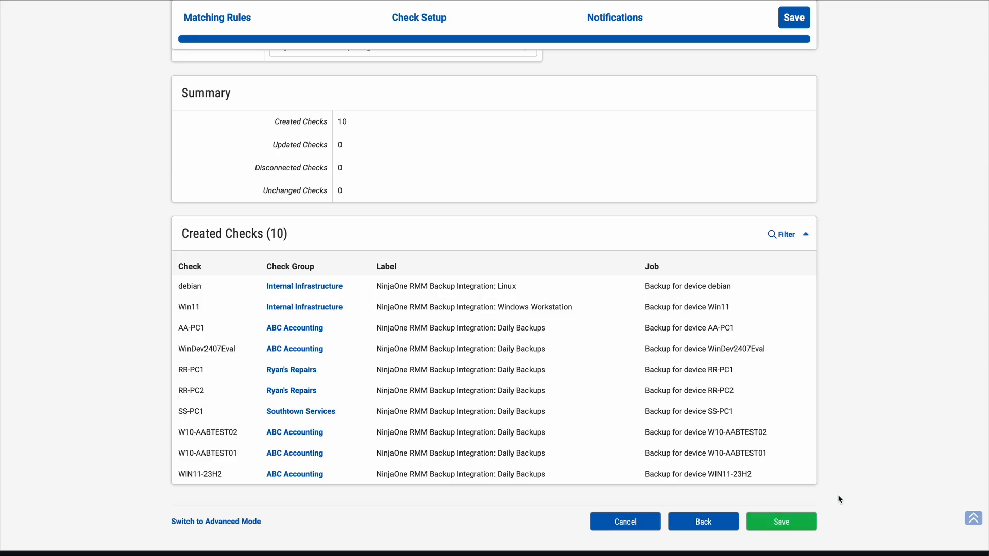
click(798, 524)
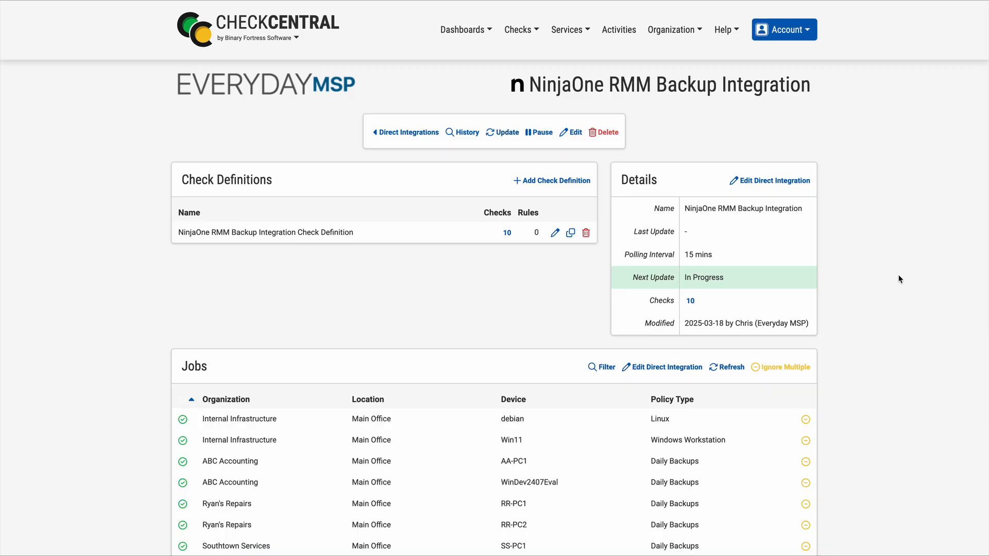
key(super+shift+5)
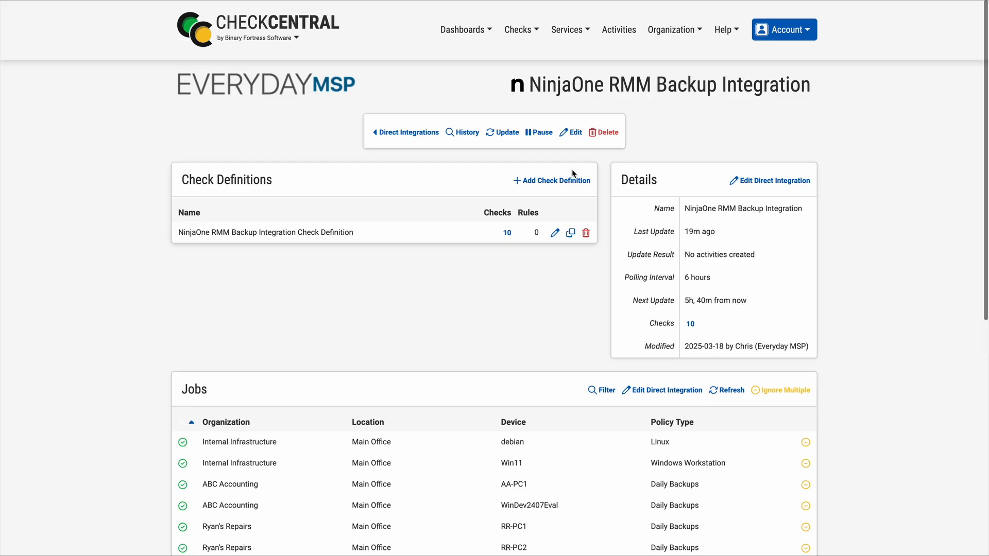
- Initiate a manual data update for the NinjaOne RMM Backup Integration and confirm it
click(507, 131)
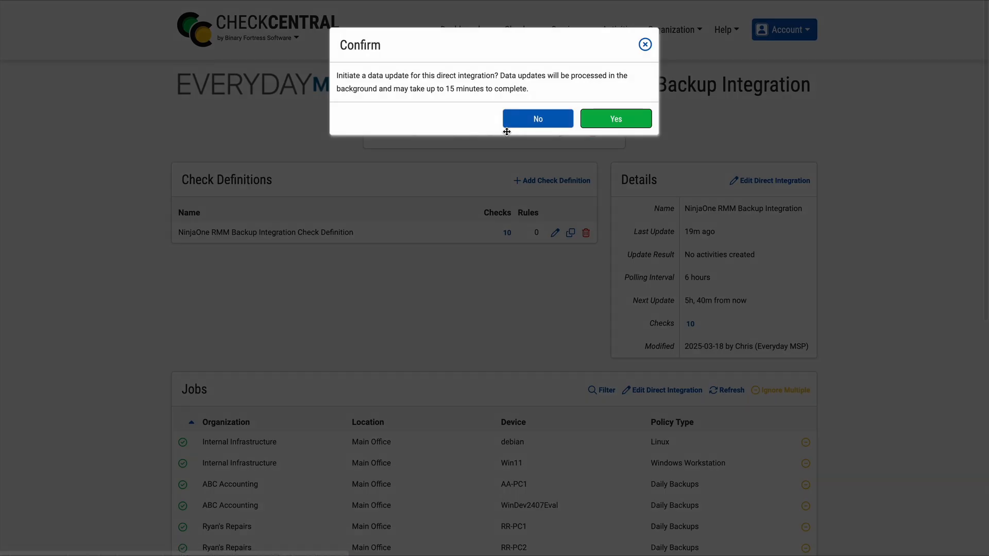
click(632, 119)
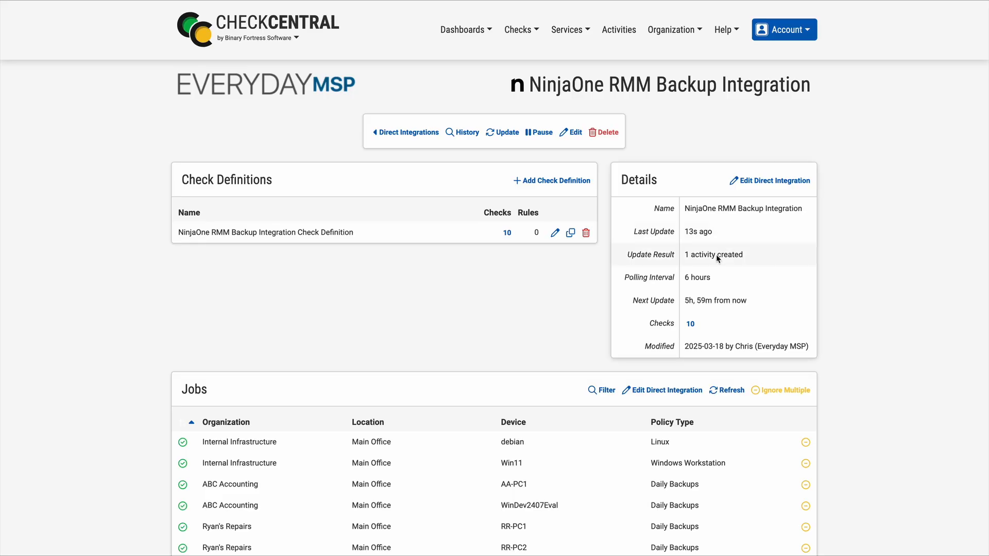
- Open the AA-PC1 check from the check definition's list of checks and examine the message of its latest backup activity
click(506, 233)
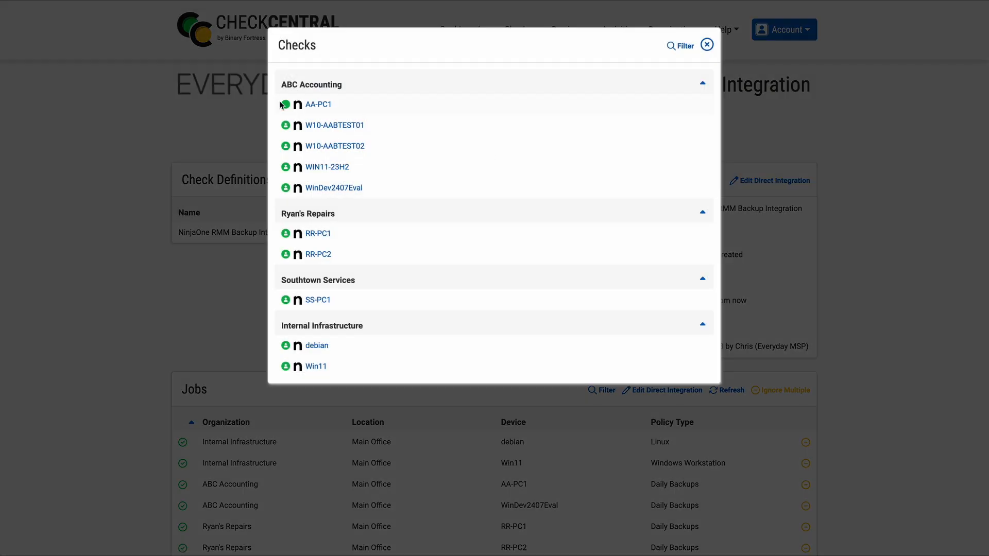
click(318, 105)
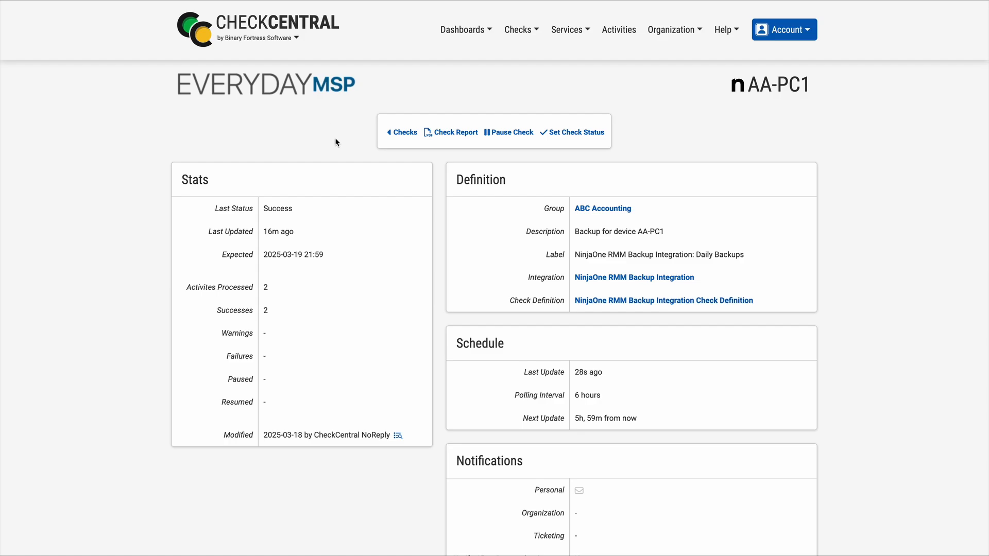
scroll(335, 139, down, 7)
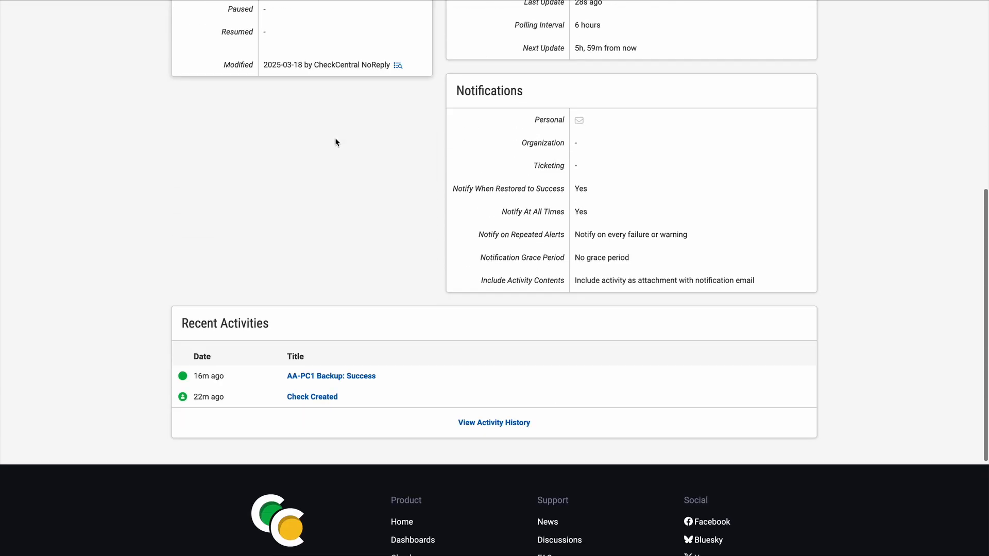
click(343, 359)
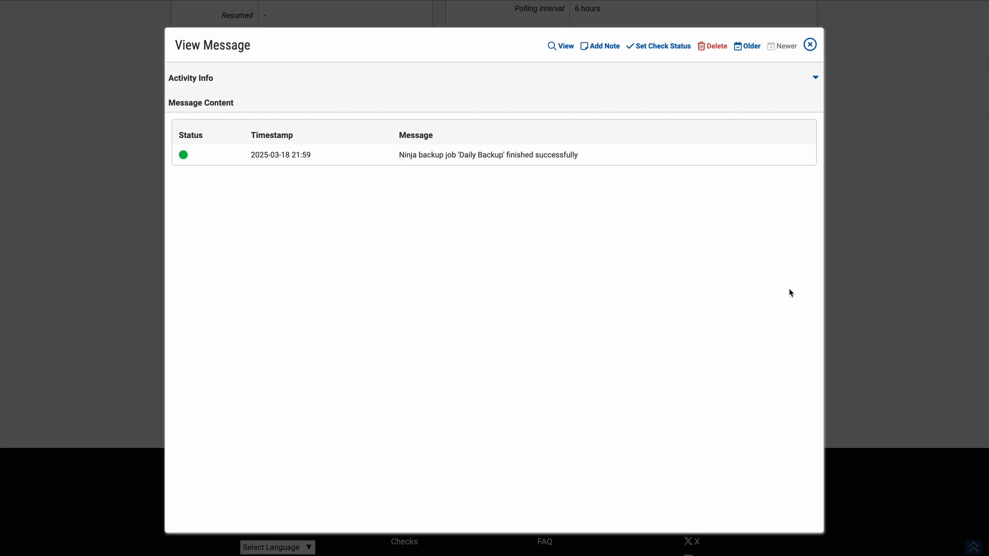
click(810, 45)
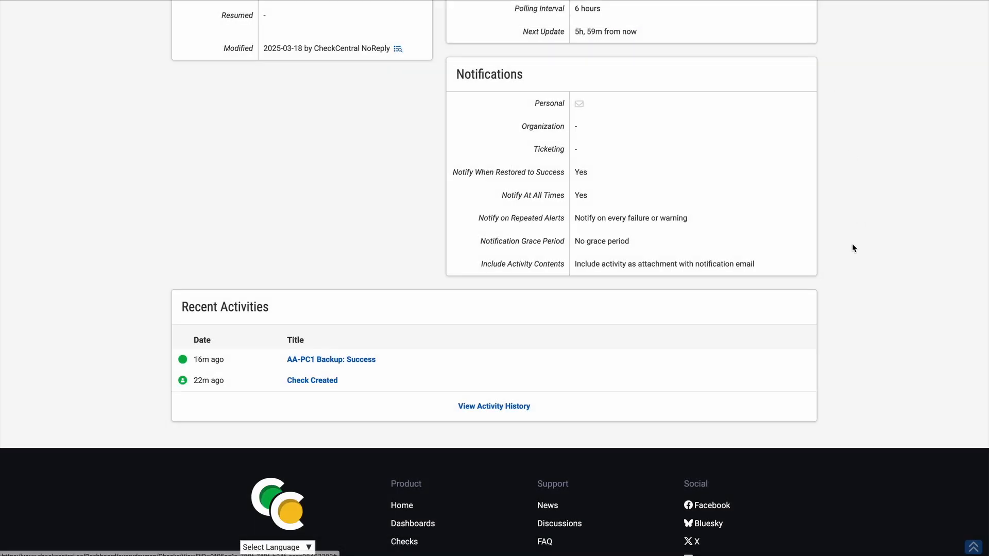
scroll(852, 245, up, 2)
scroll(852, 245, up, 5)
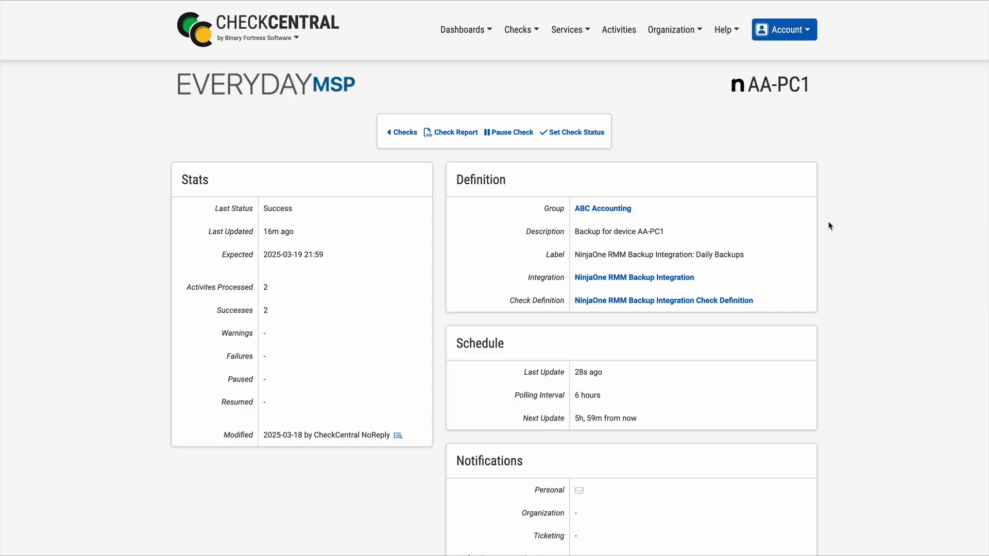
key(super+shift+5)
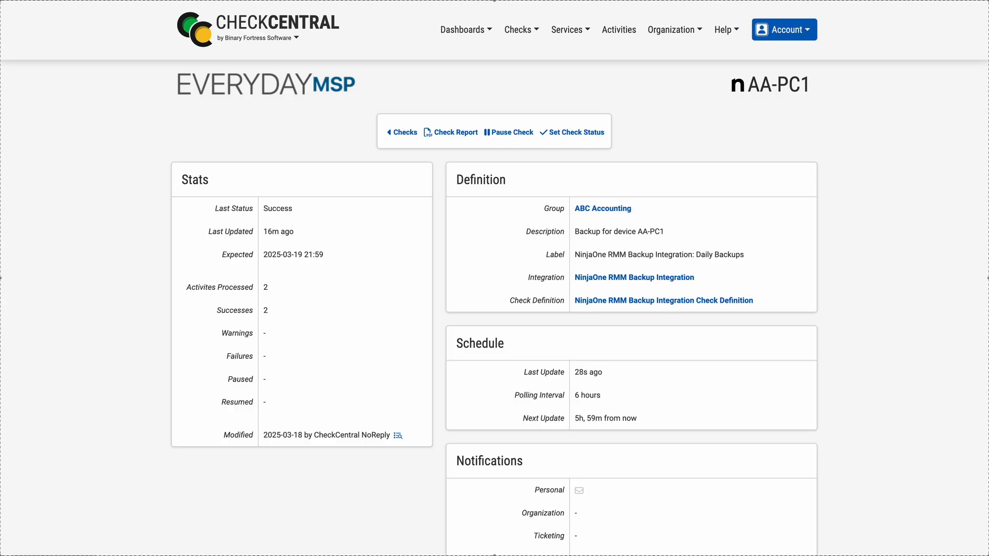